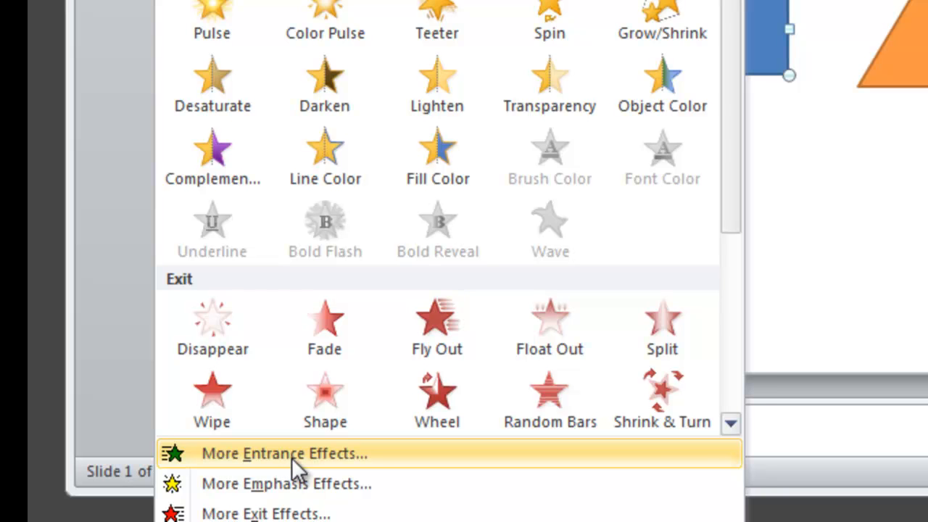
Preview the Appear, Circle and Basic Zoom entrance effects on the blue rectangle
{"action": "left_click", "coordinate": [291, 458]}
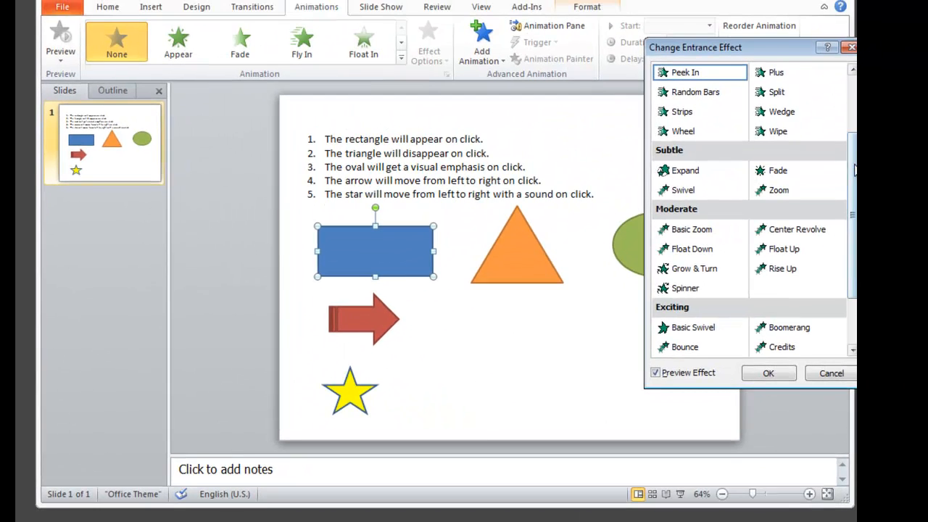
{"action": "left_click_drag", "start_coordinate": [853, 169], "coordinate": [855, 101]}
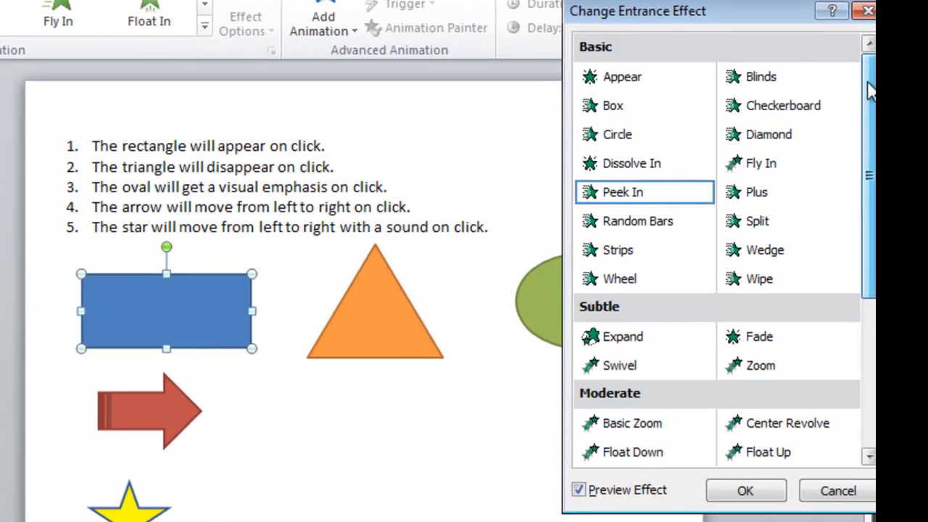
{"action": "left_click", "coordinate": [614, 82]}
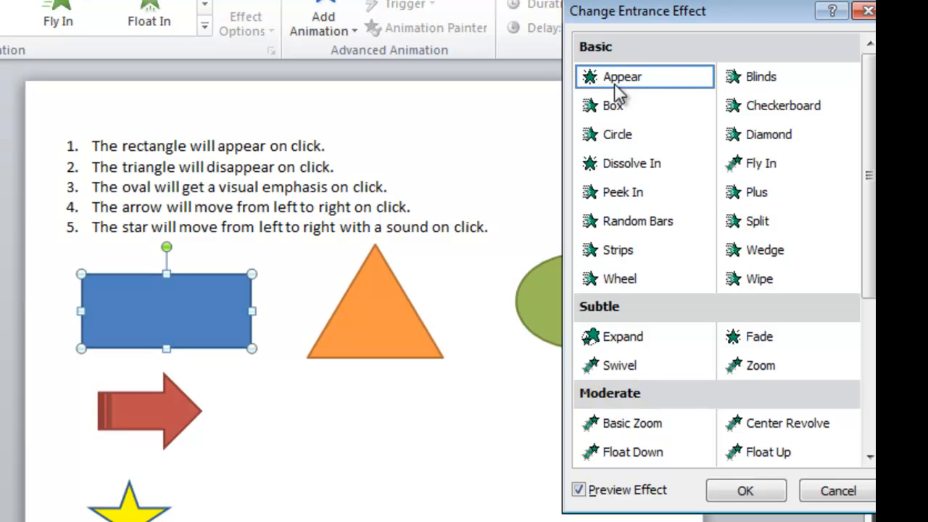
{"action": "left_click", "coordinate": [621, 138]}
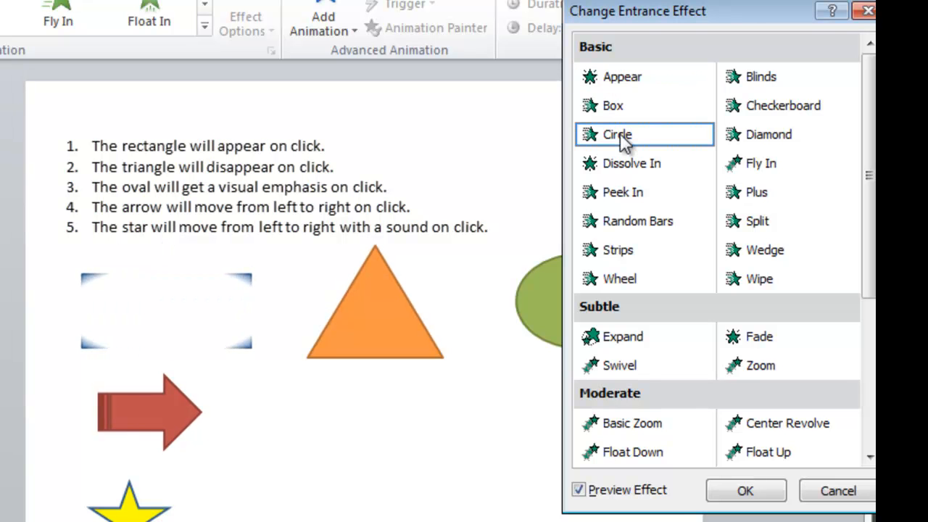
{"action": "left_click_drag", "start_coordinate": [872, 132], "coordinate": [872, 201]}
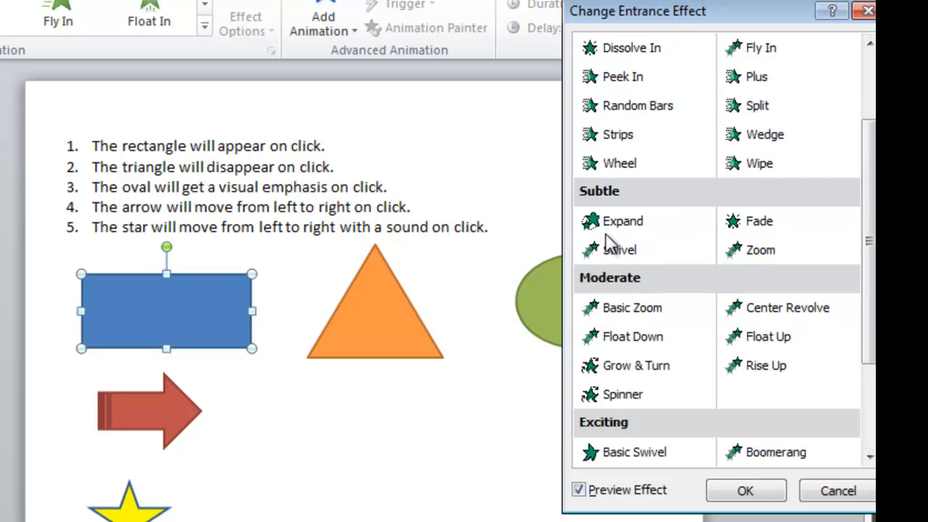
{"action": "left_click", "coordinate": [632, 313]}
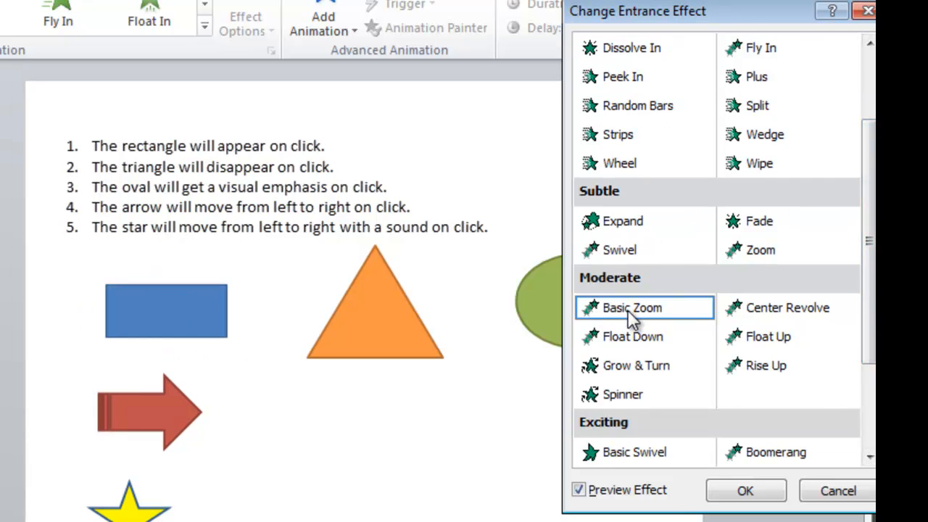
{"action": "left_click_drag", "start_coordinate": [871, 225], "coordinate": [864, 303]}
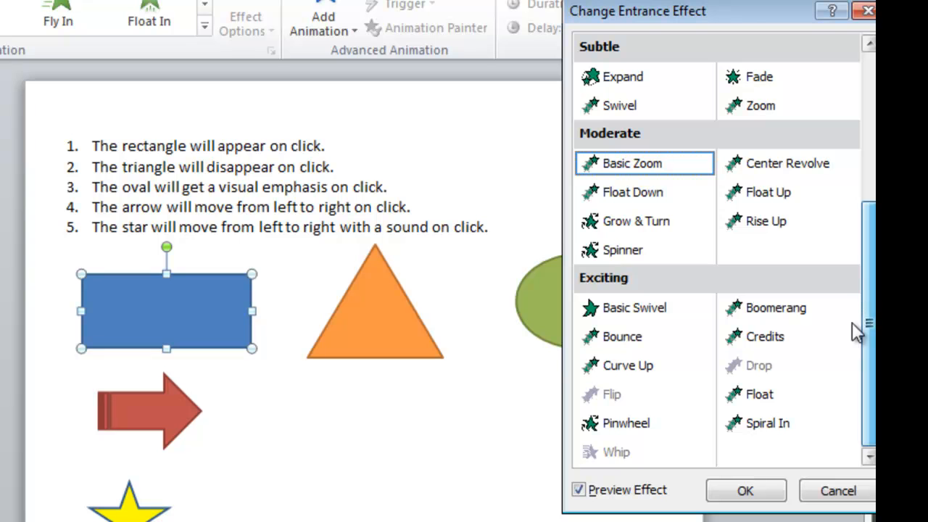
Preview Bounce, Spiral In and Boomerang, then apply the Zoom entrance to the rectangle
{"action": "left_click", "coordinate": [634, 342]}
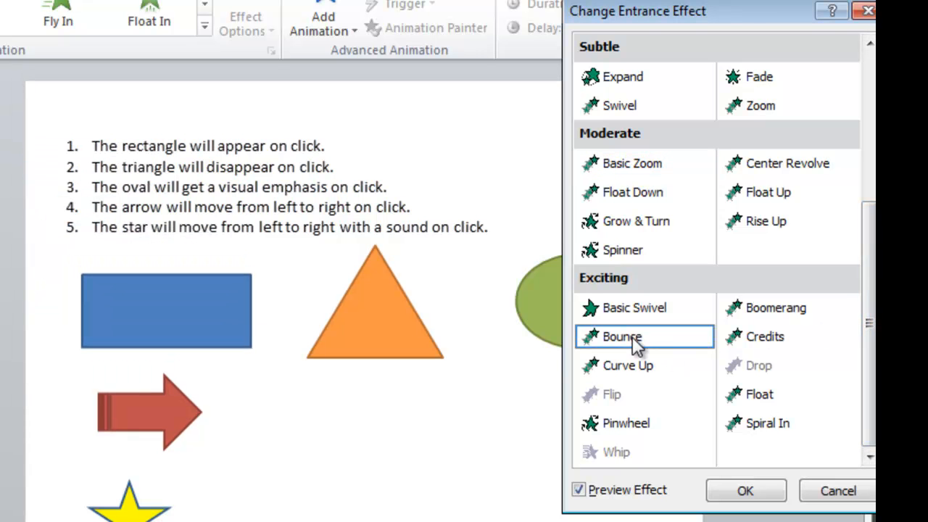
{"action": "left_click", "coordinate": [757, 426]}
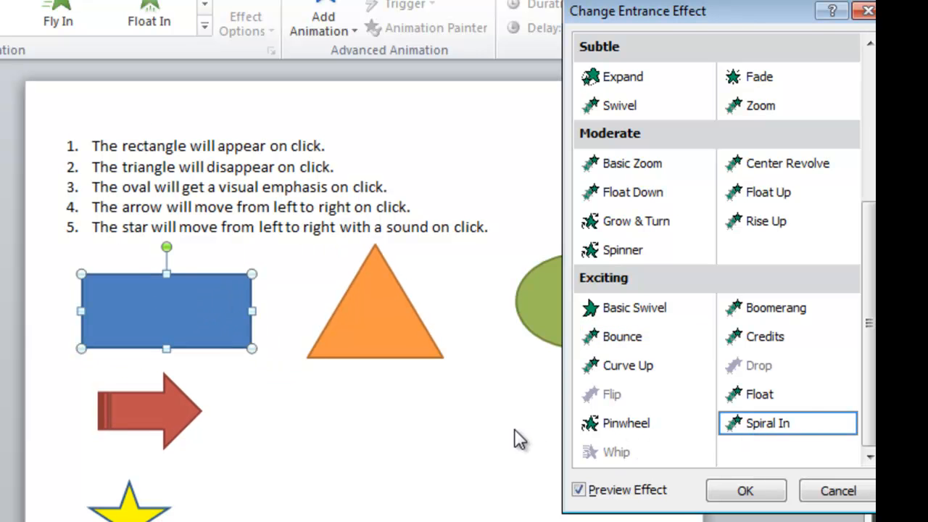
{"action": "left_click", "coordinate": [796, 313]}
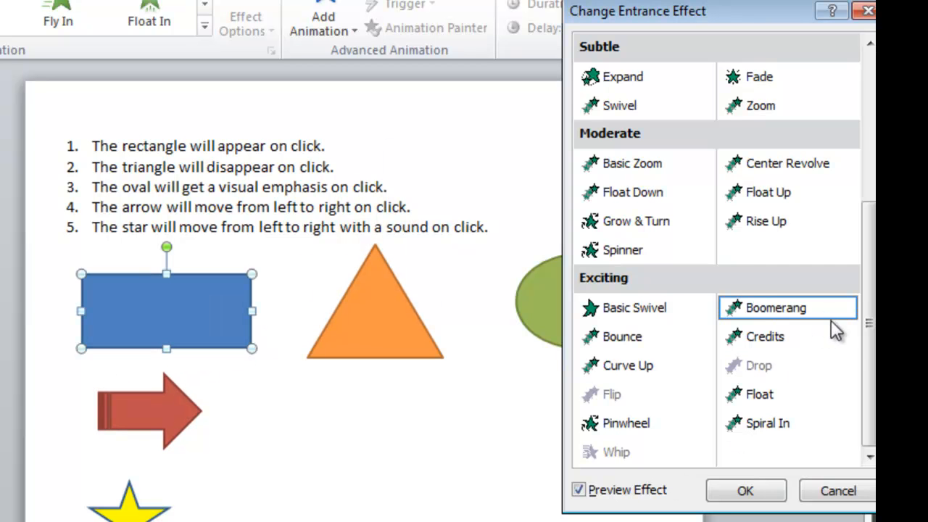
{"action": "scroll", "coordinate": [868, 326], "scroll_direction": "up", "scroll_amount": 2}
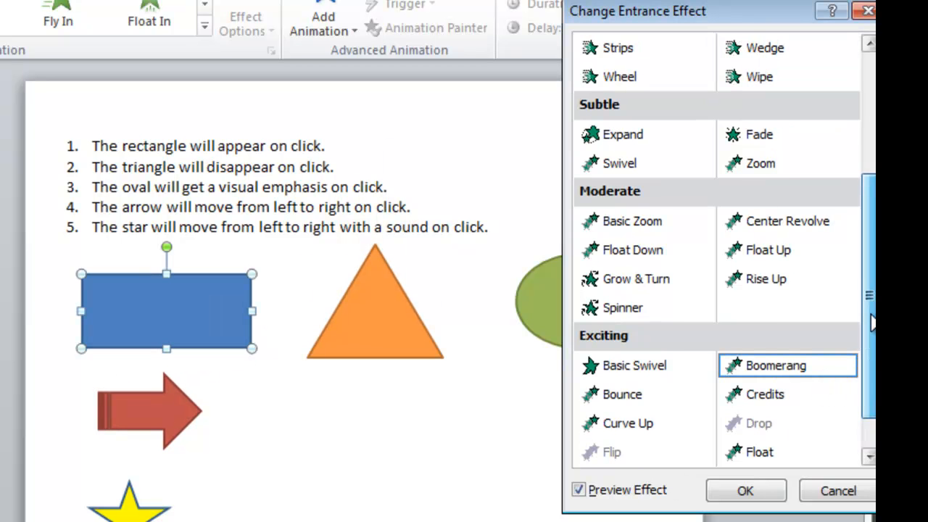
{"action": "left_click", "coordinate": [754, 161]}
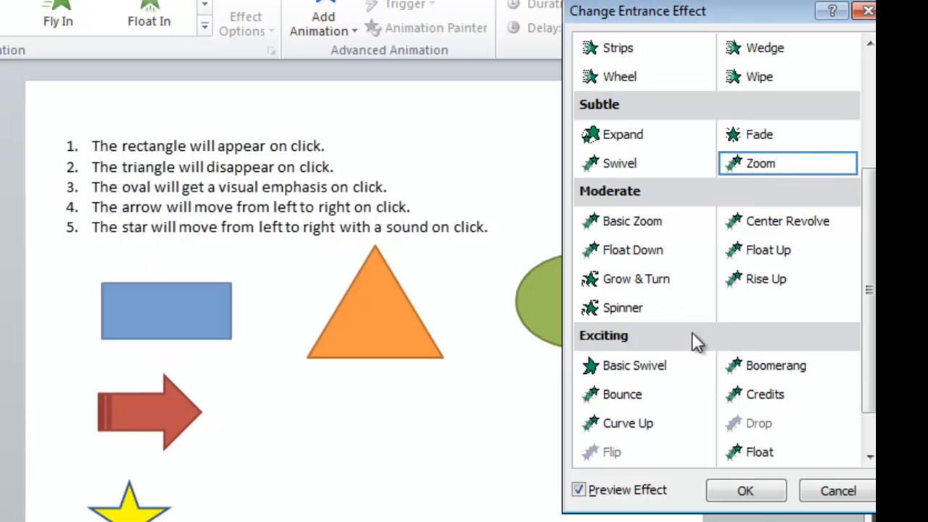
{"action": "left_click", "coordinate": [752, 495]}
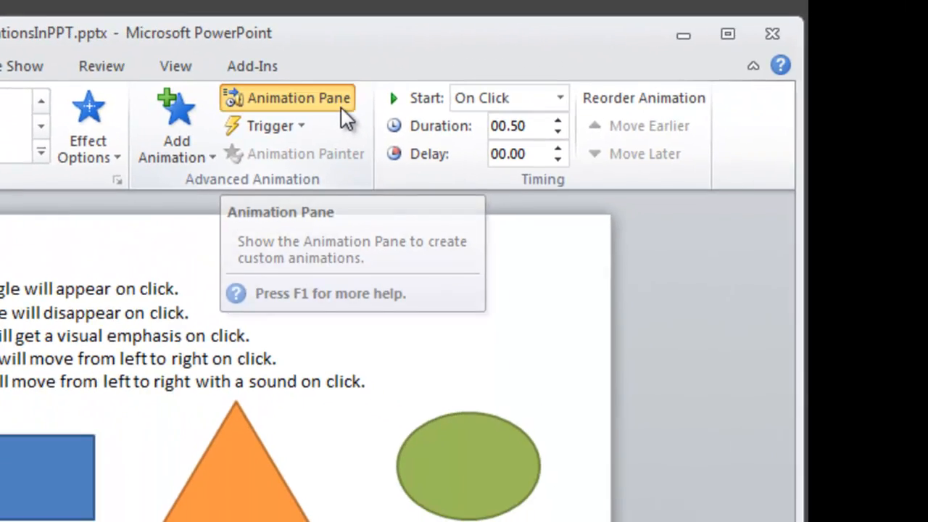
With the Animation Pane shown, set Rectangle 3's Zoom duration to 2 seconds (Medium)
{"action": "left_click", "coordinate": [675, 212]}
{"action": "left_click", "coordinate": [761, 293]}
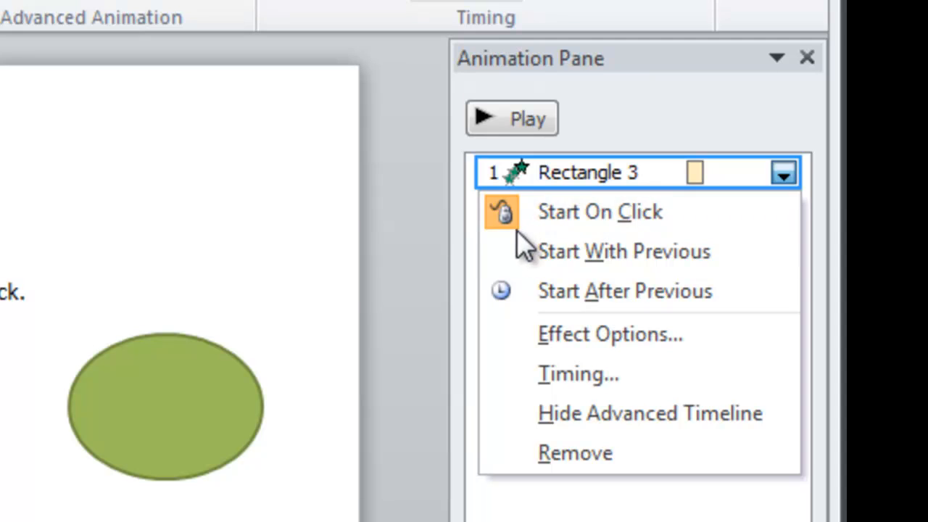
{"action": "left_click", "coordinate": [661, 338]}
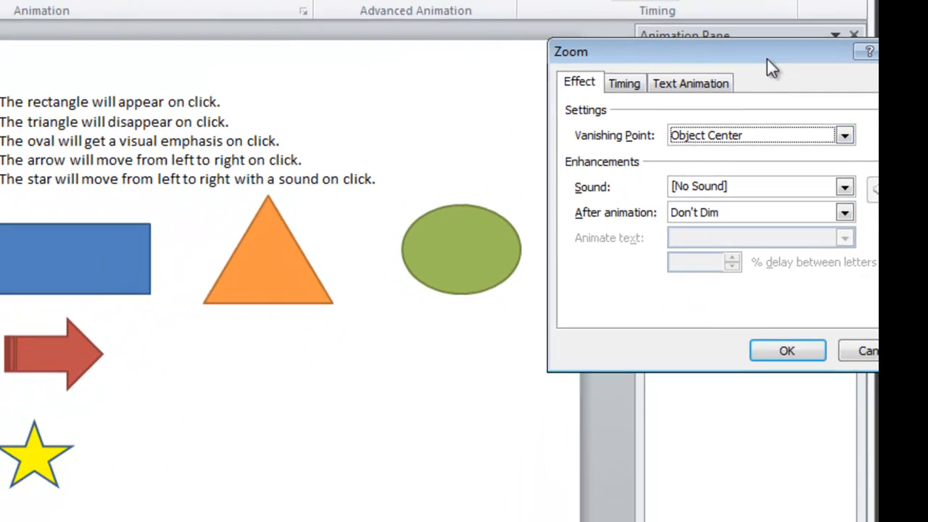
{"action": "left_click_drag", "start_coordinate": [730, 99], "coordinate": [613, 165]}
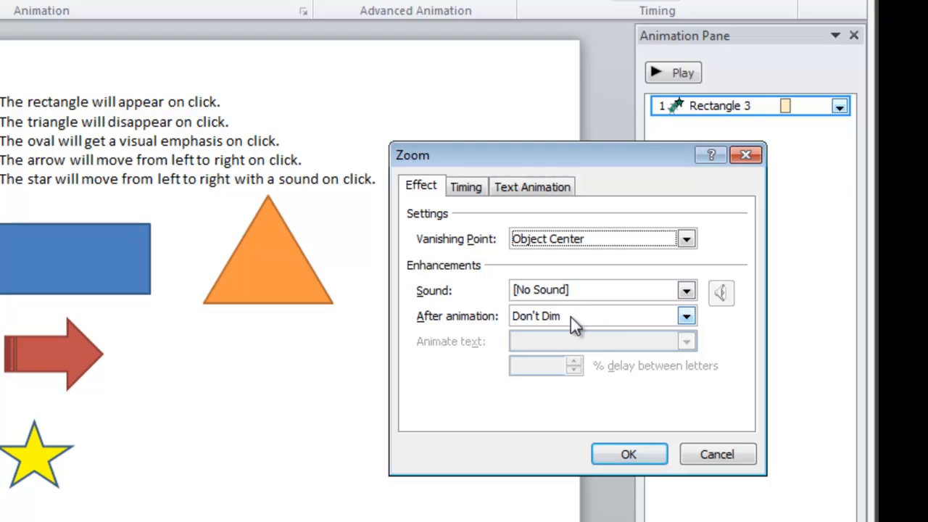
{"action": "left_click", "coordinate": [464, 191]}
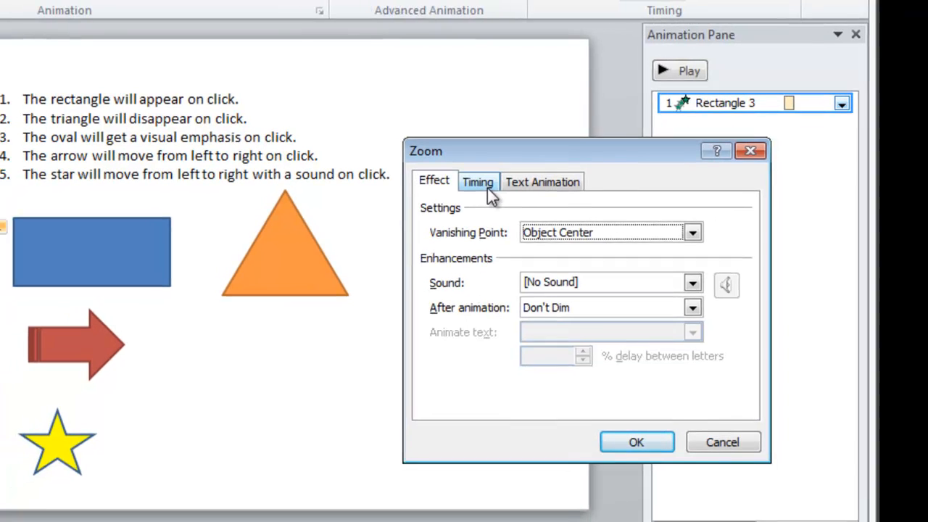
{"action": "left_click", "coordinate": [481, 185]}
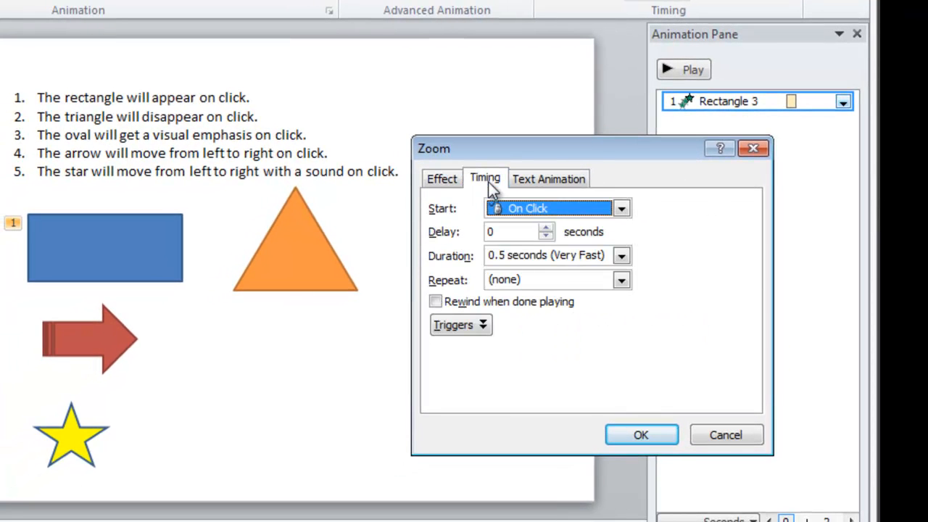
{"action": "left_click", "coordinate": [622, 257]}
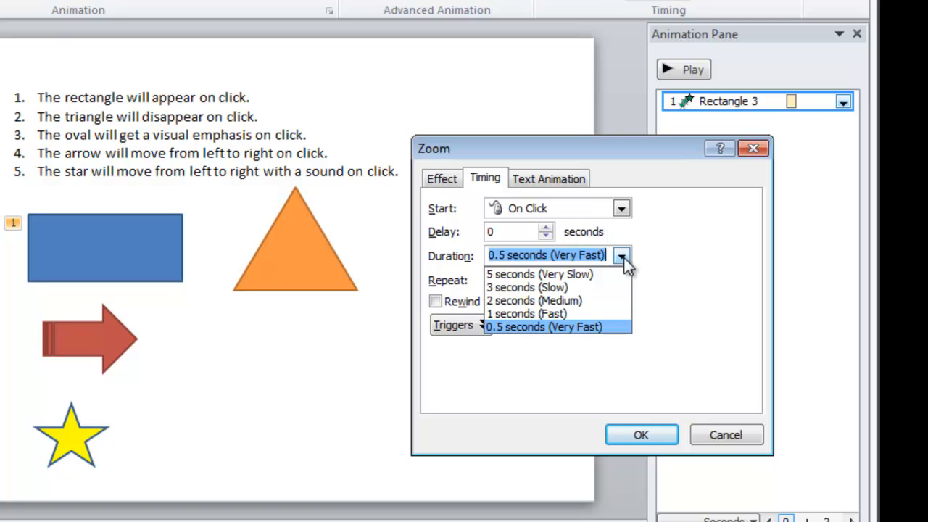
{"action": "left_click", "coordinate": [609, 300]}
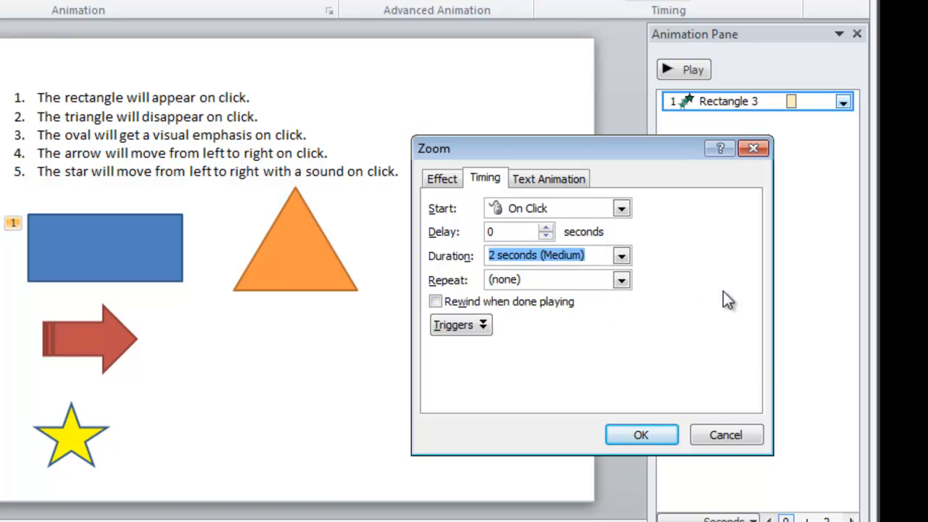
{"action": "left_click", "coordinate": [633, 435]}
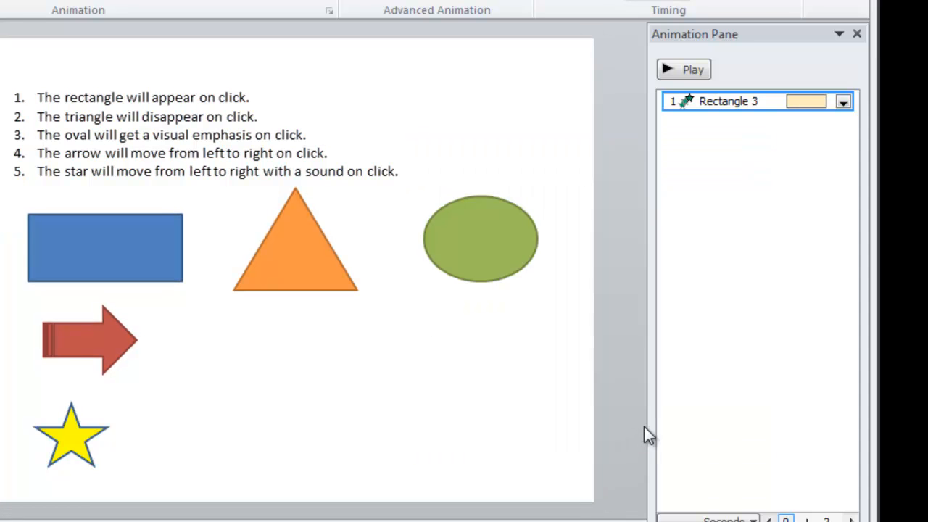
Preview Peek Out, Wedge and Float Down, then give the orange triangle the Shrink & Turn exit
{"action": "left_click", "coordinate": [315, 275]}
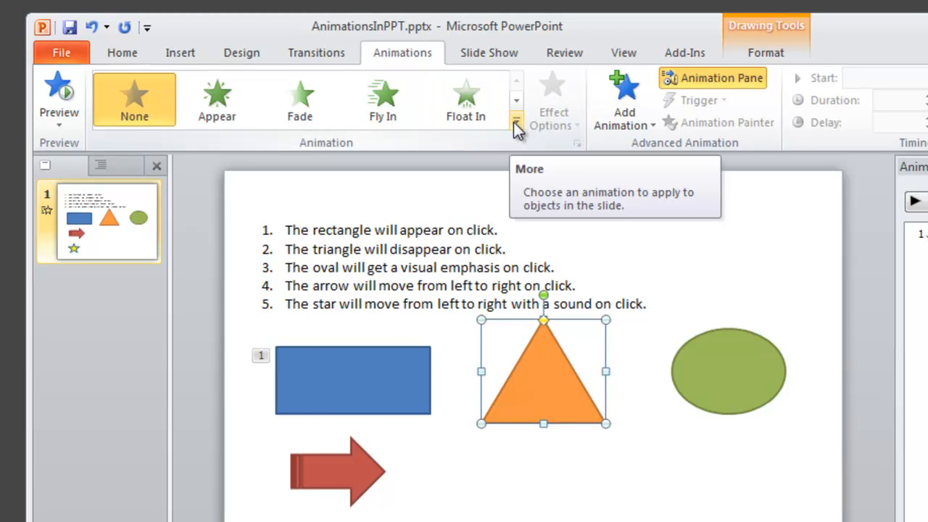
{"action": "left_click", "coordinate": [515, 122]}
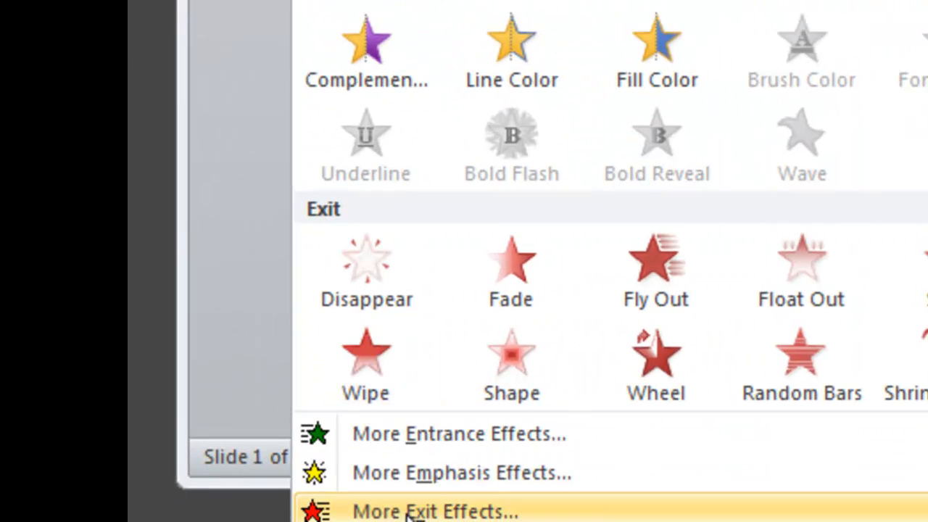
{"action": "left_click", "coordinate": [409, 512]}
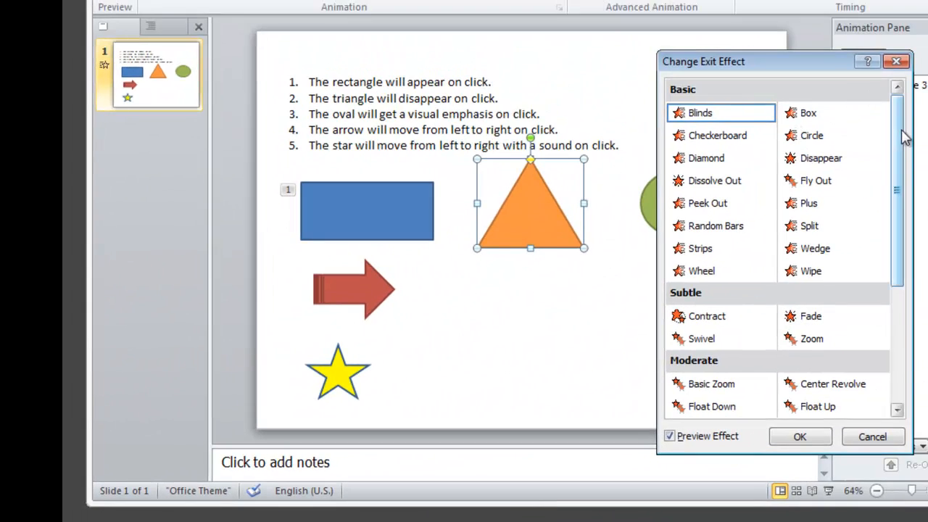
{"action": "scroll", "coordinate": [898, 137], "scroll_direction": "down", "scroll_amount": 2}
{"action": "left_click", "coordinate": [707, 161]}
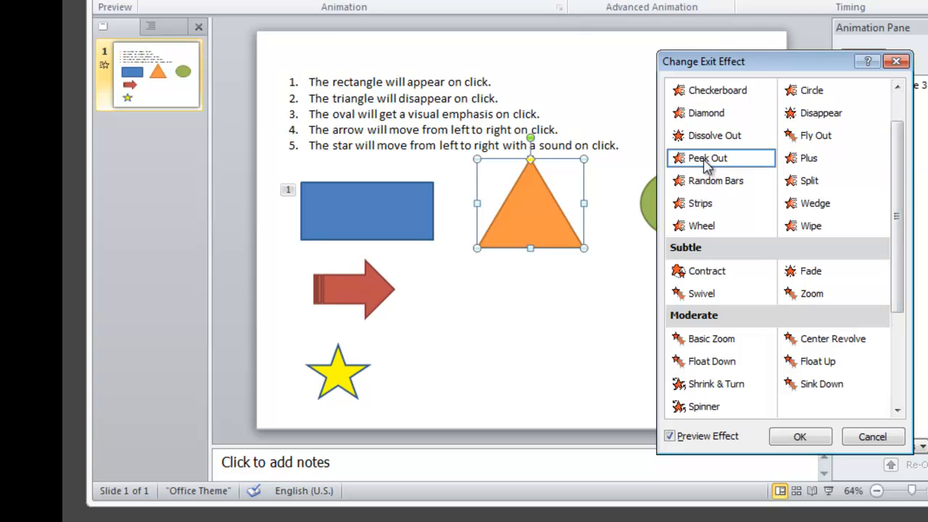
{"action": "left_click", "coordinate": [806, 205]}
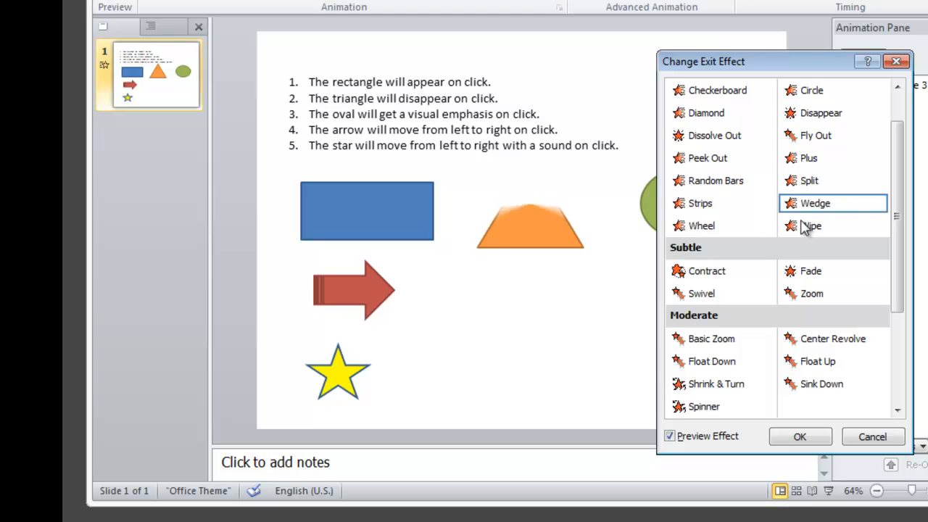
{"action": "left_click", "coordinate": [719, 371]}
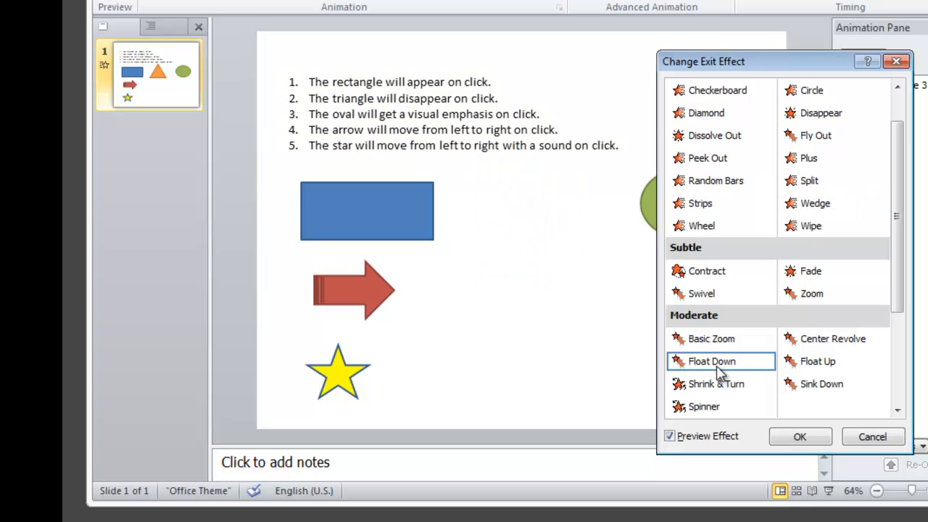
{"action": "left_click", "coordinate": [710, 391]}
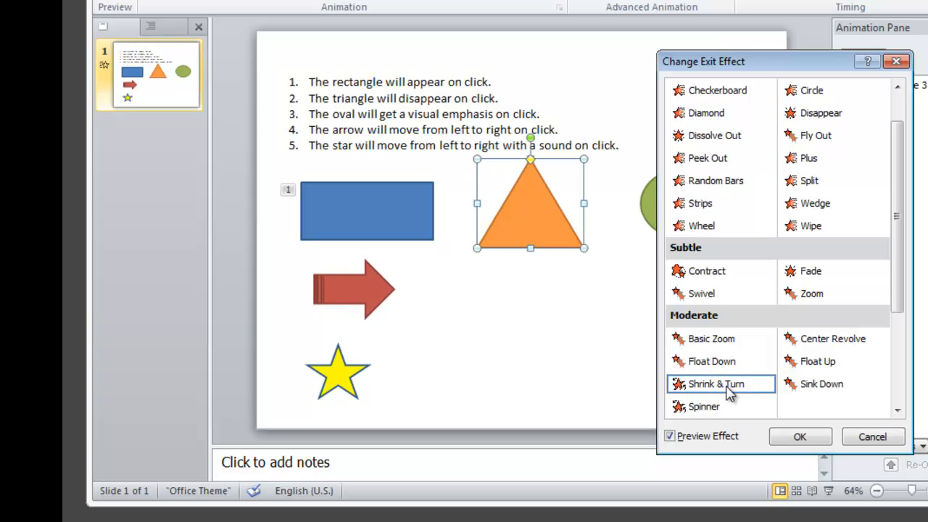
{"action": "left_click", "coordinate": [800, 438]}
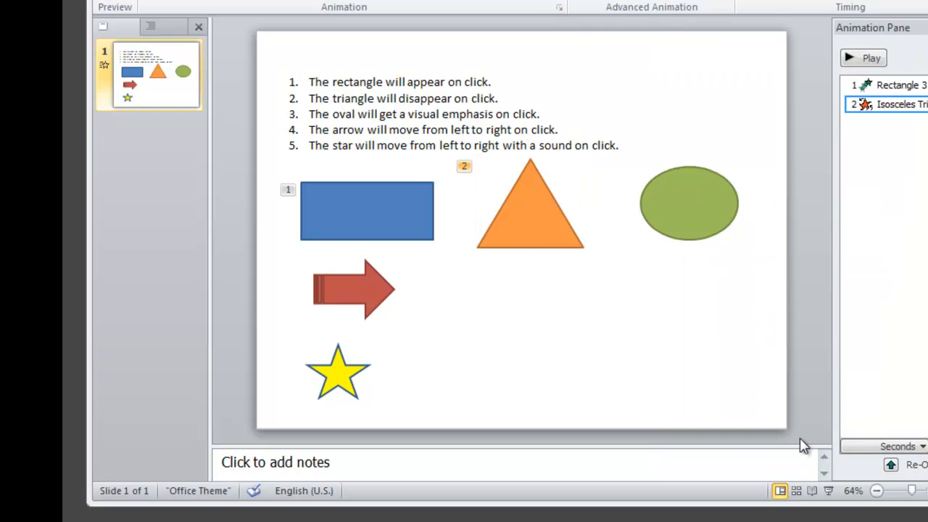
Preview Grow/Shrink, Contrasting Color and Teeter on the green oval, then pick Spin
{"action": "left_click", "coordinate": [693, 207]}
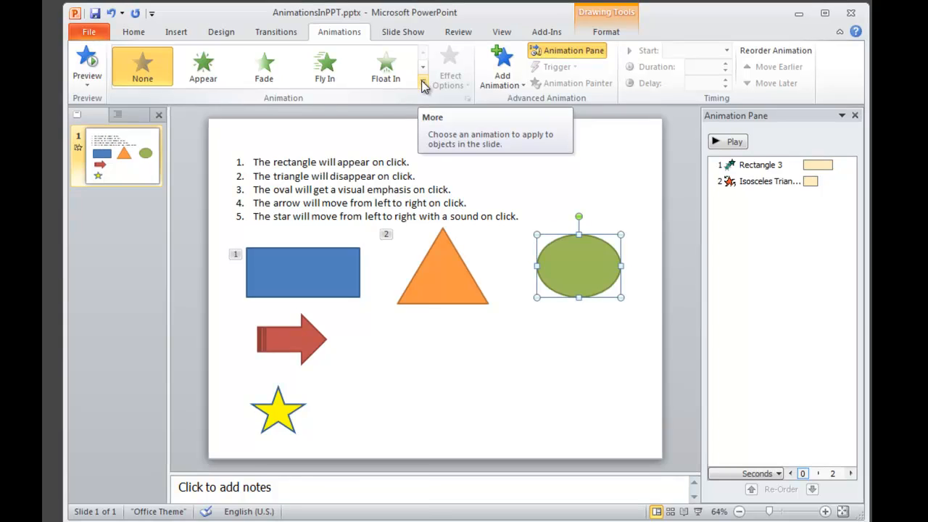
{"action": "left_click", "coordinate": [424, 85]}
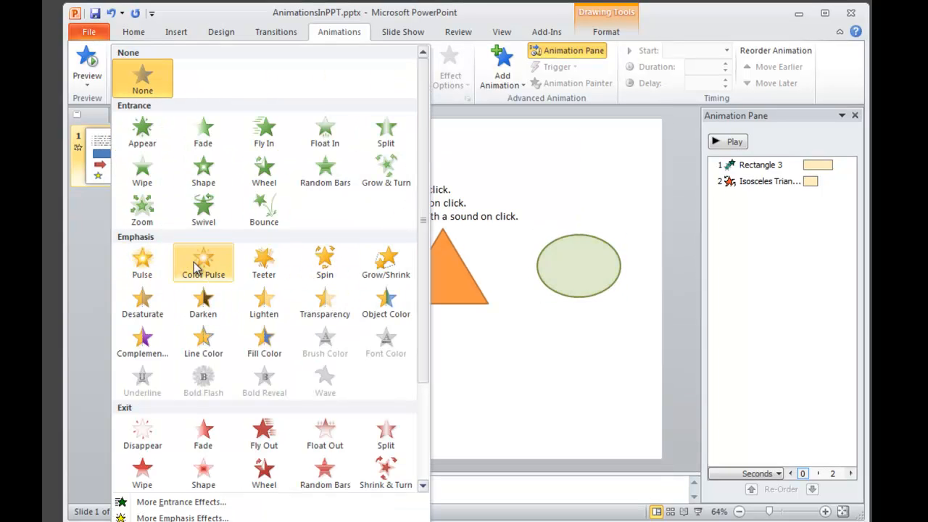
{"action": "left_click", "coordinate": [214, 516]}
{"action": "left_click_drag", "start_coordinate": [661, 145], "coordinate": [741, 142]}
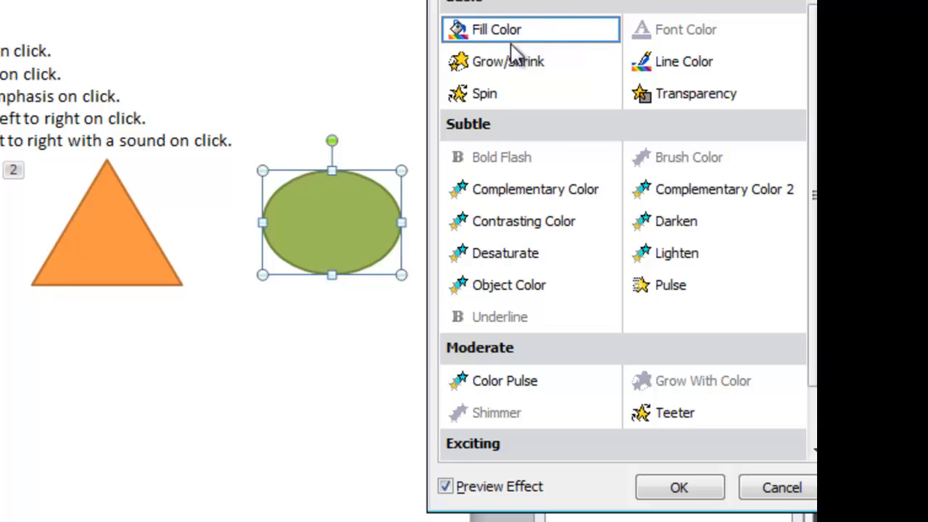
{"action": "left_click", "coordinate": [506, 64]}
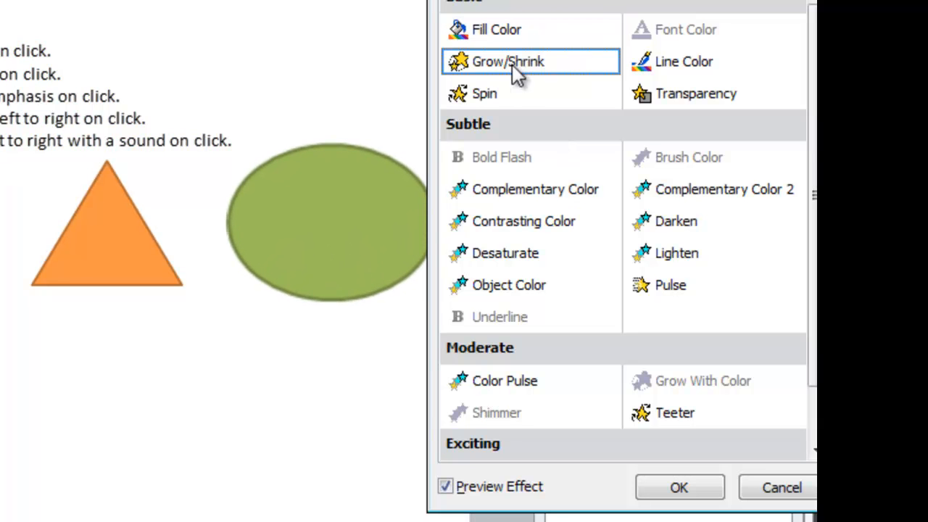
{"action": "left_click", "coordinate": [545, 229]}
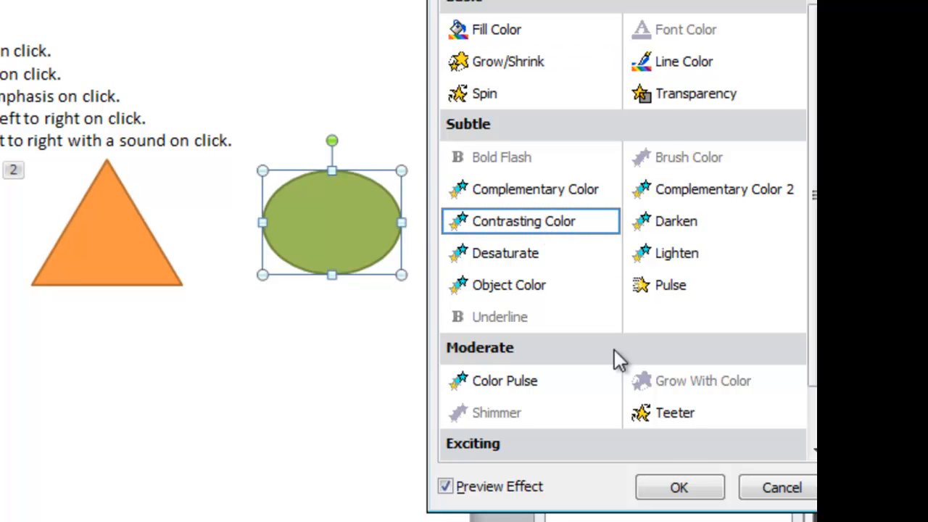
{"action": "left_click", "coordinate": [669, 415]}
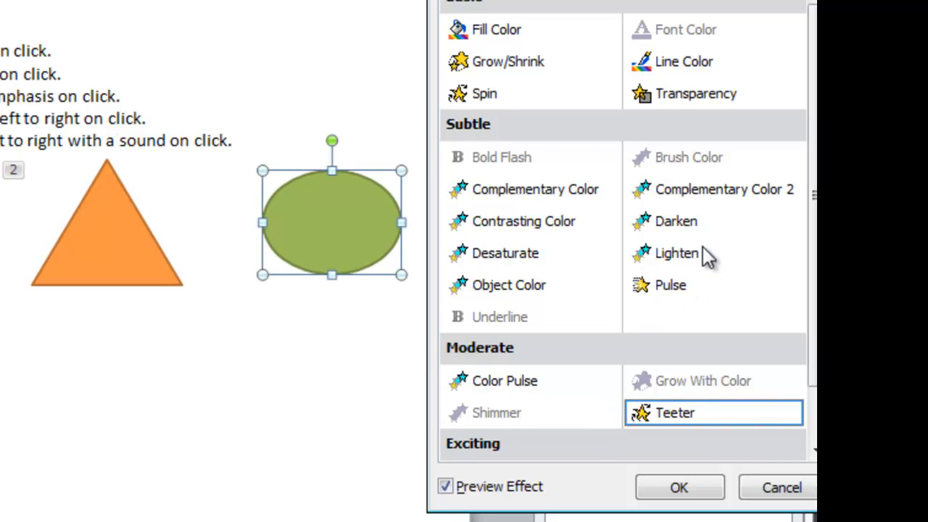
{"action": "left_click", "coordinate": [487, 101]}
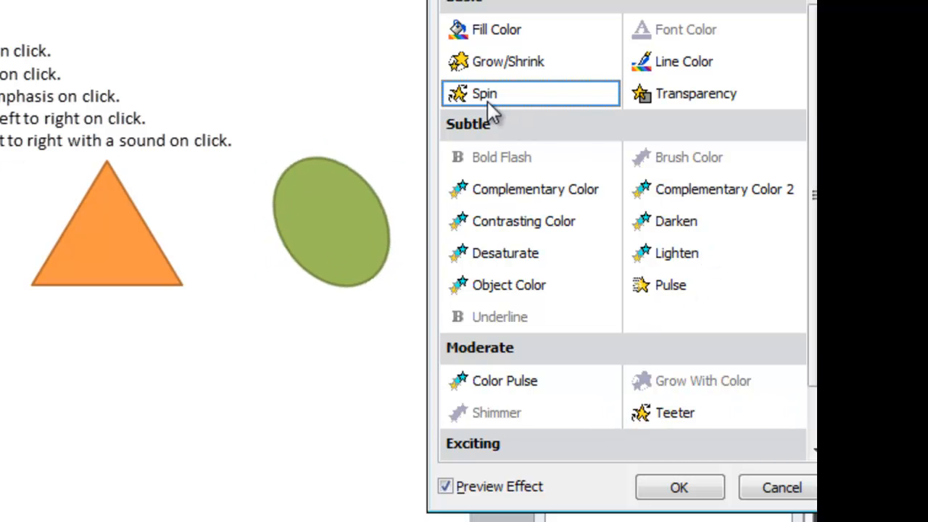
{"action": "mouse_move", "coordinate": [813, 97]}
{"action": "left_mouse_down"}
{"action": "mouse_move", "coordinate": [813, 173]}
{"action": "mouse_move", "coordinate": [813, 98]}
{"action": "left_mouse_up"}
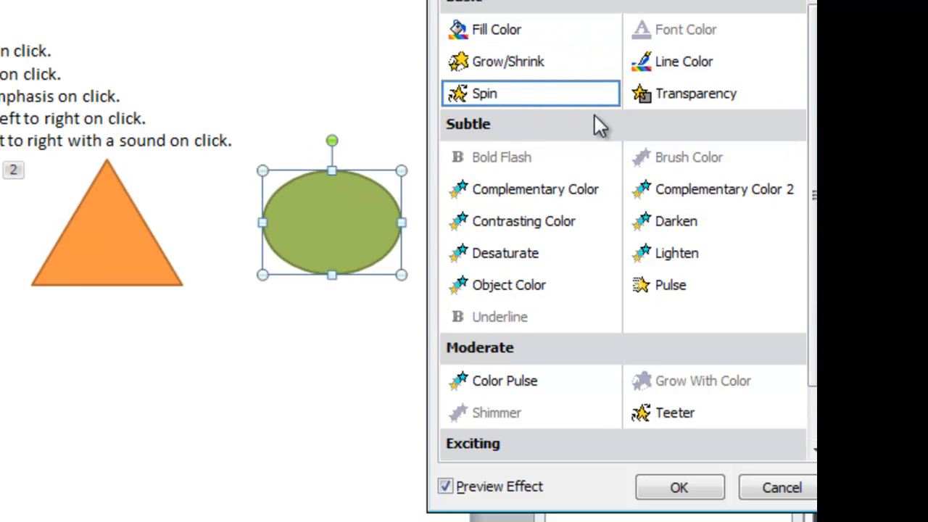
Confirm the oval's Spin and shorten its duration to 1 second (Fast)
{"action": "left_click", "coordinate": [702, 490]}
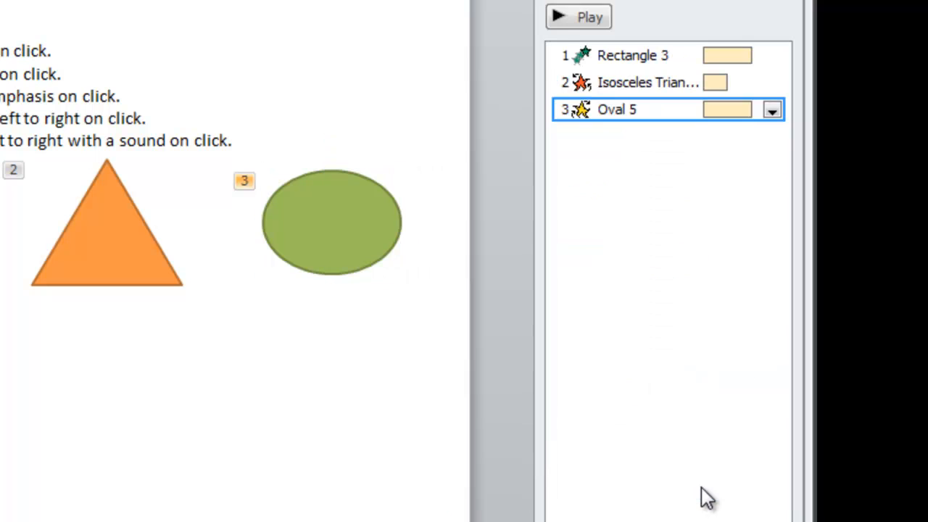
{"action": "left_click", "coordinate": [772, 115]}
{"action": "left_click", "coordinate": [754, 226]}
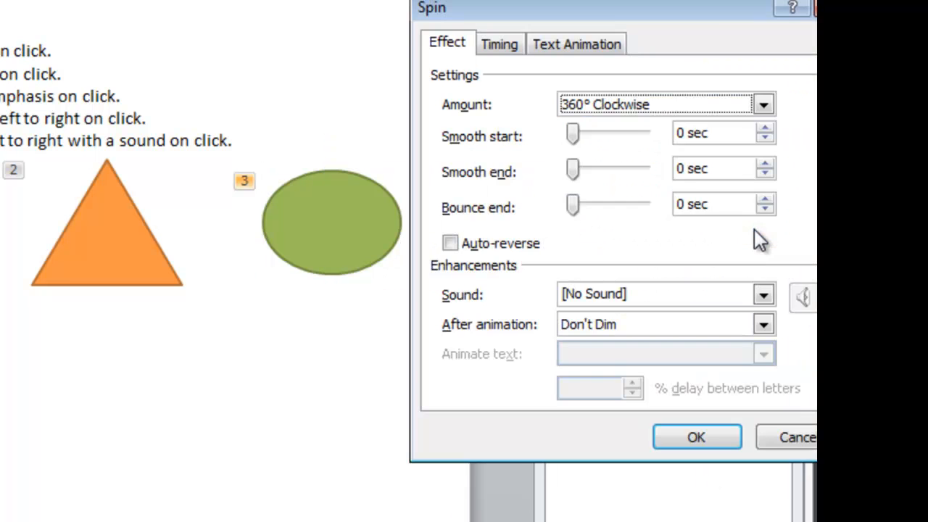
{"action": "left_click", "coordinate": [503, 46]}
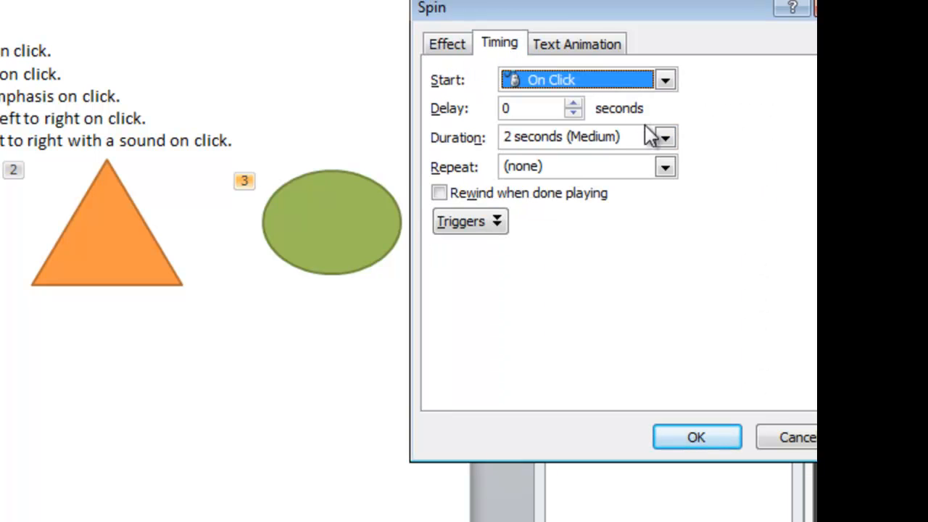
{"action": "left_click", "coordinate": [668, 140]}
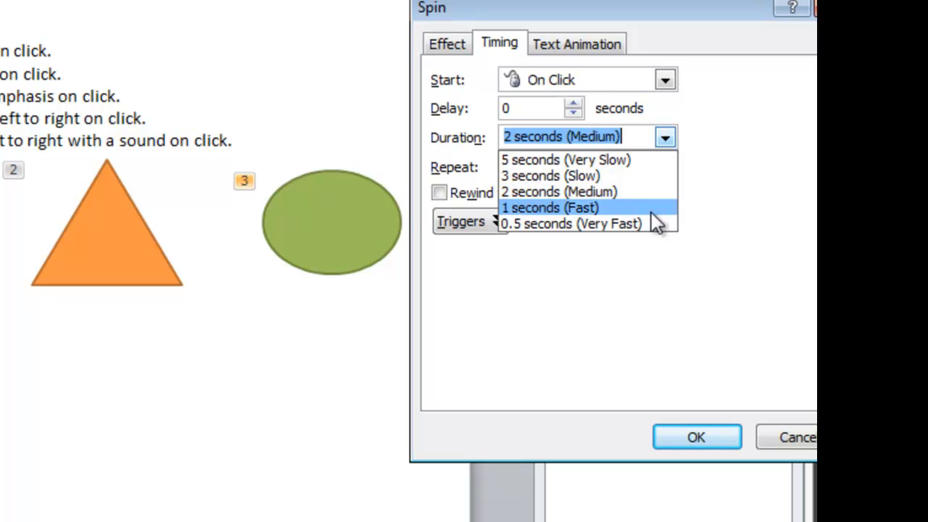
{"action": "left_click", "coordinate": [607, 209]}
{"action": "left_click", "coordinate": [708, 449]}
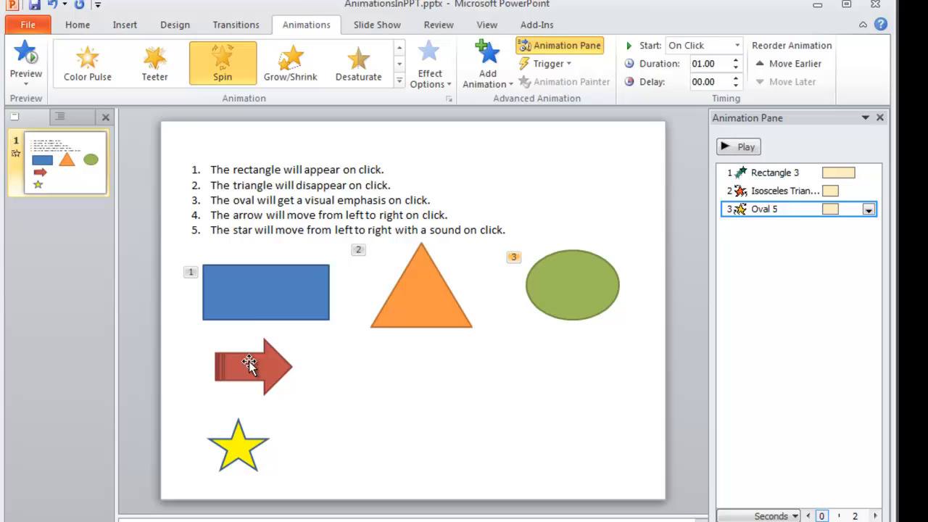
{"action": "left_click", "coordinate": [213, 370]}
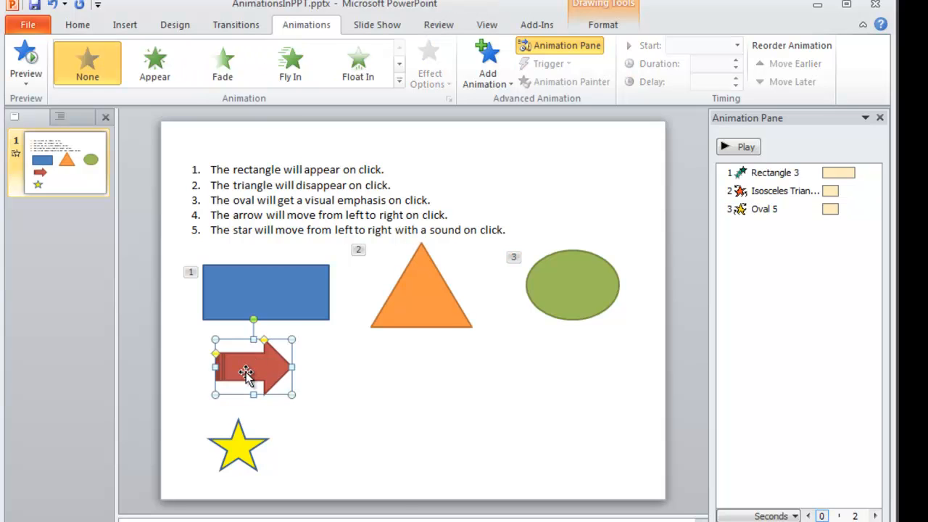
Apply the Zigzag motion path to the red striped arrow from More Motion Paths
{"action": "left_click", "coordinate": [399, 80]}
{"action": "scroll", "coordinate": [403, 118], "scroll_direction": "down", "scroll_amount": 1}
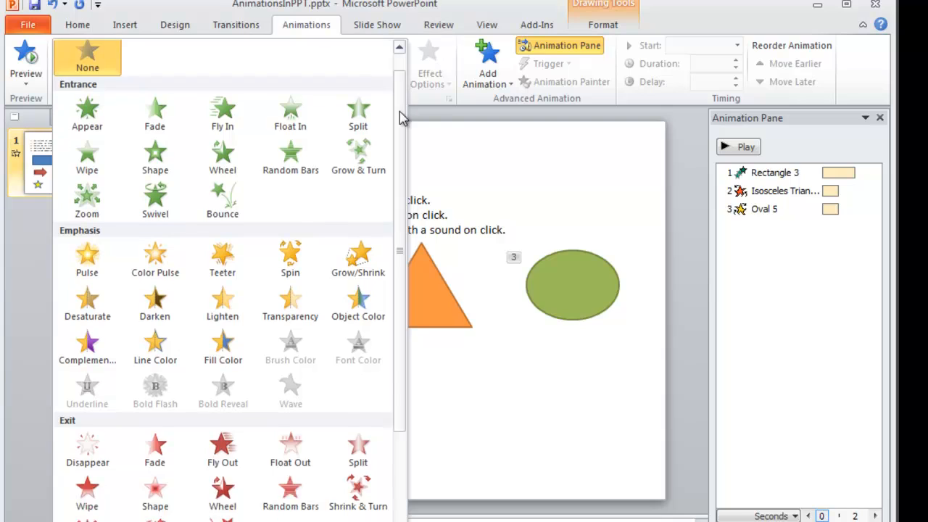
{"action": "scroll", "coordinate": [402, 118], "scroll_direction": "down", "scroll_amount": 5}
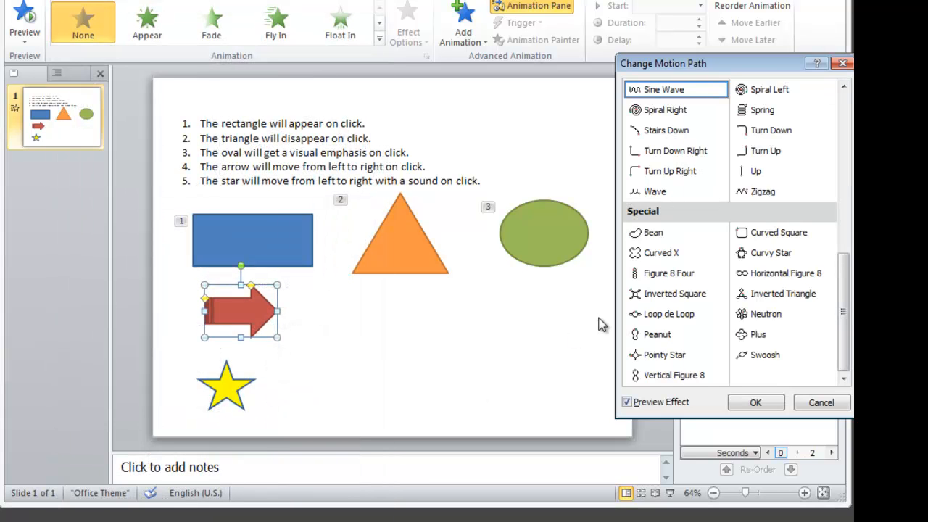
{"action": "left_click_drag", "start_coordinate": [843, 311], "coordinate": [841, 290]}
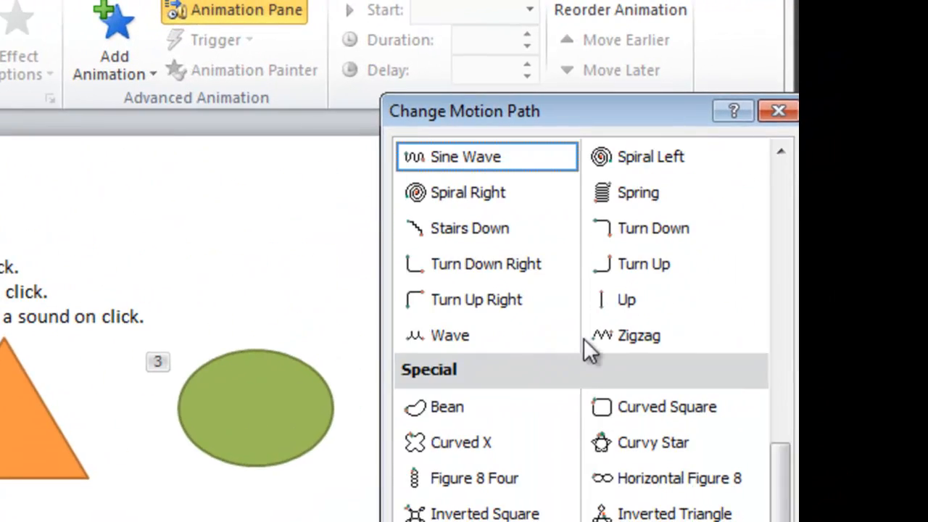
{"action": "left_click", "coordinate": [740, 198]}
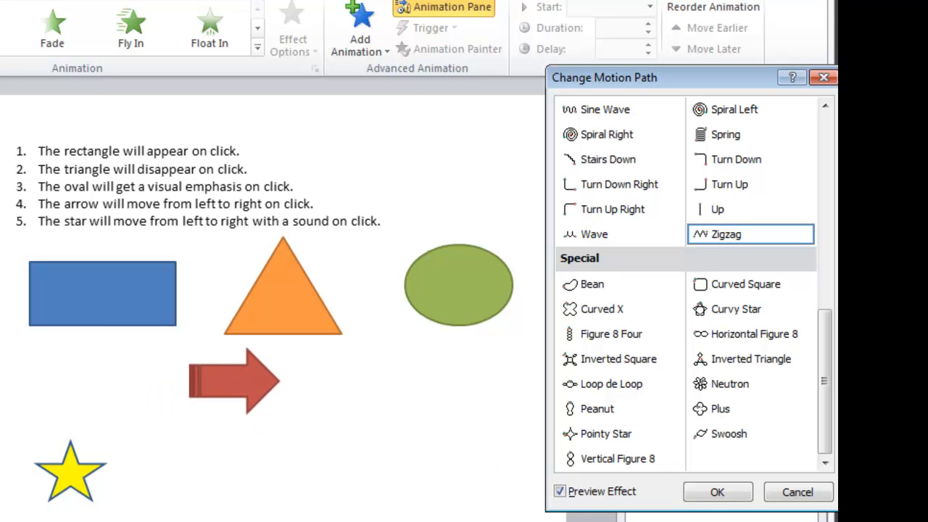
{"action": "left_click", "coordinate": [718, 493]}
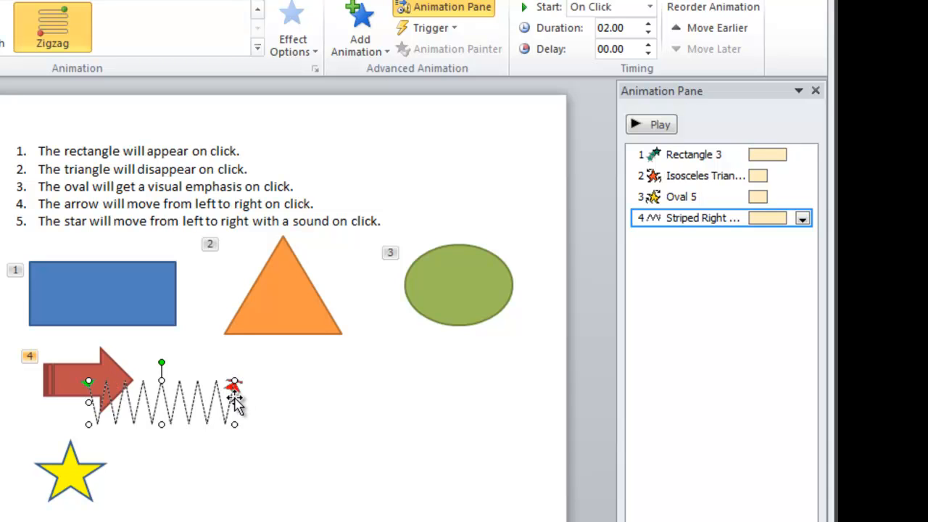
Drag the zigzag path's right handle far right and its bottom handle up to flatten it
{"action": "left_click_drag", "start_coordinate": [232, 402], "coordinate": [475, 400]}
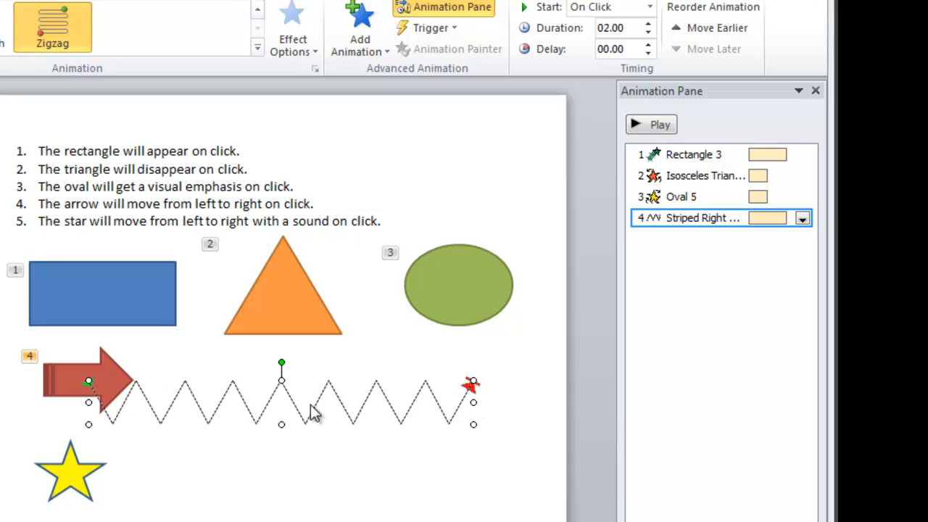
{"action": "left_click_drag", "start_coordinate": [280, 419], "coordinate": [281, 404]}
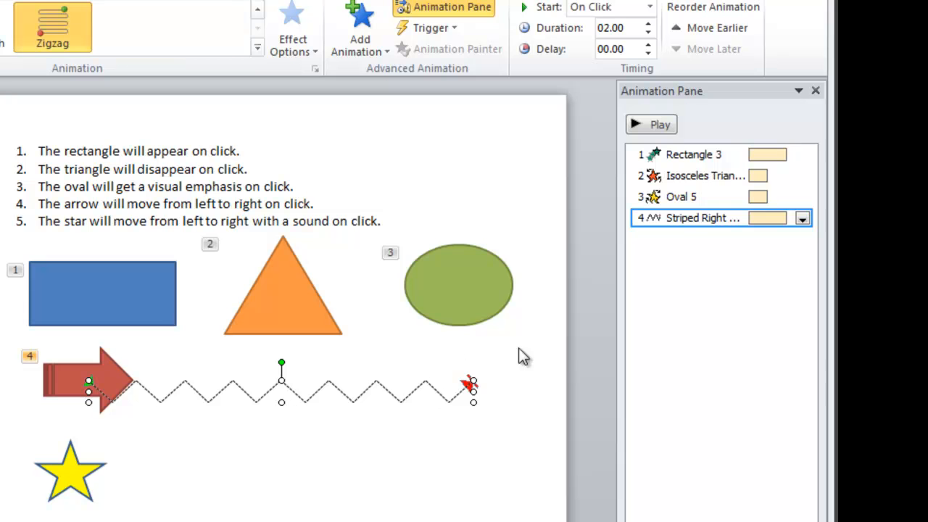
Set the arrow's Zigzag animation duration to 3 seconds (Slow)
{"action": "left_click", "coordinate": [802, 219]}
{"action": "left_click", "coordinate": [775, 308]}
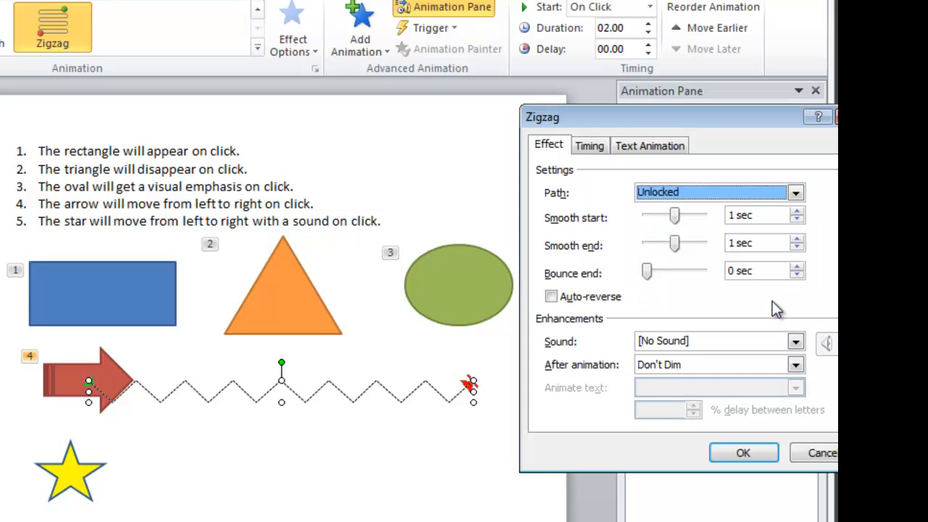
{"action": "left_click", "coordinate": [600, 148]}
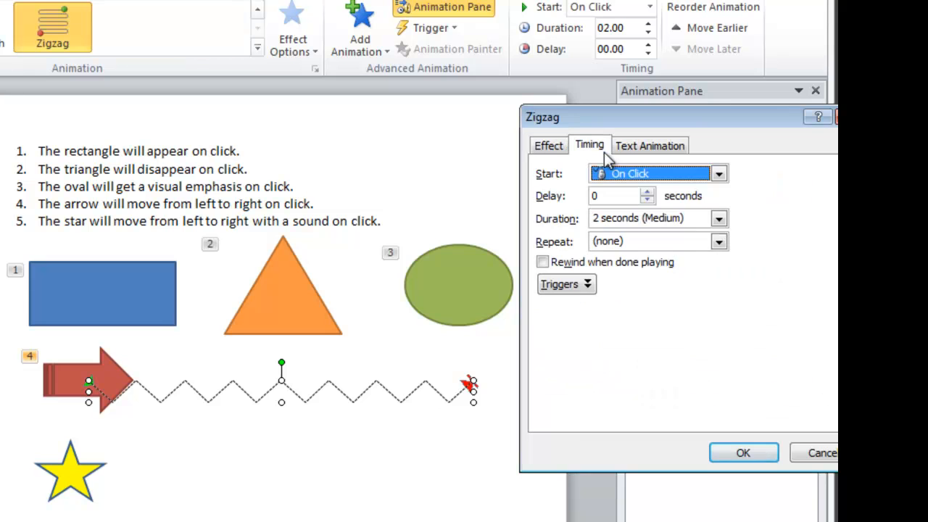
{"action": "left_click", "coordinate": [720, 220]}
{"action": "left_click", "coordinate": [717, 247]}
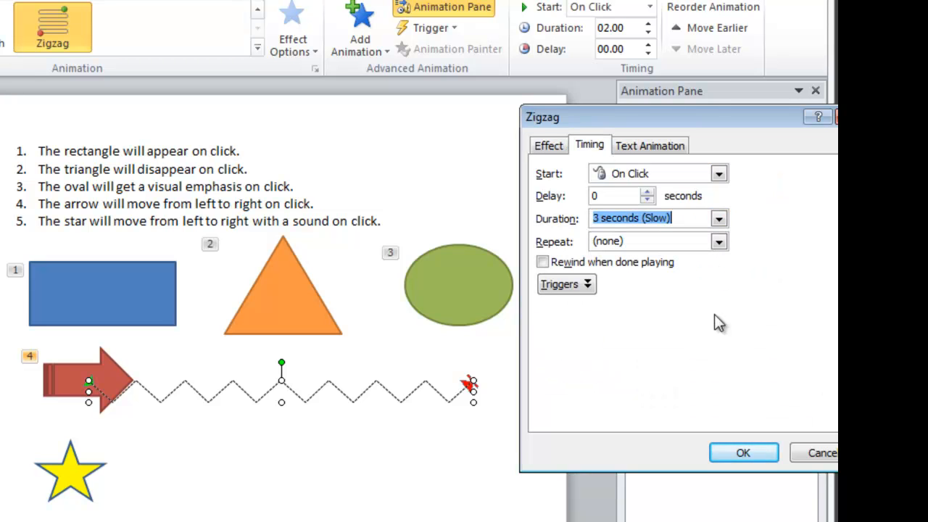
{"action": "left_click", "coordinate": [729, 455]}
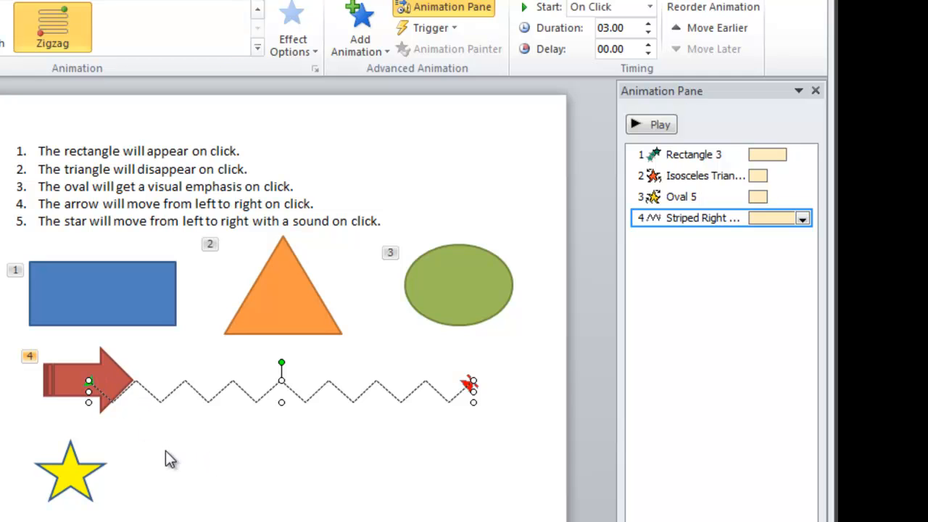
{"action": "left_click", "coordinate": [75, 484]}
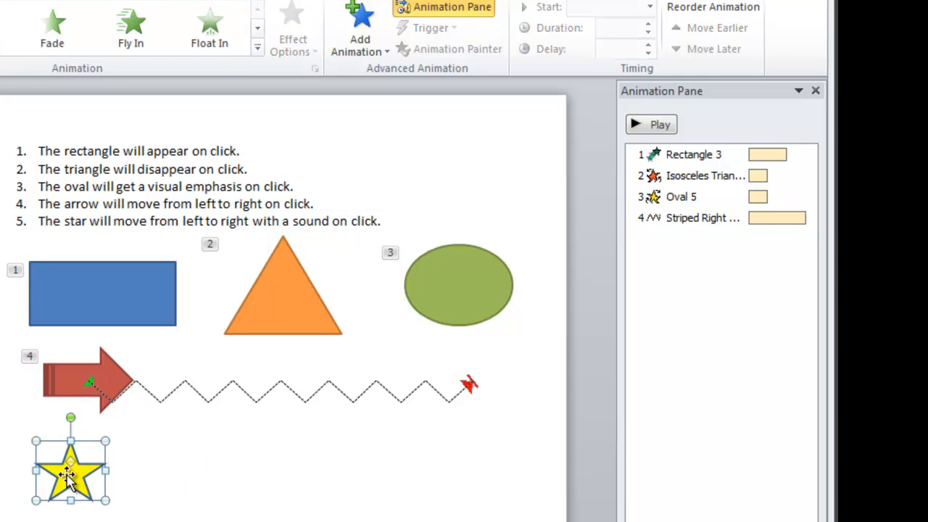
Give the yellow star the straight Right motion path from More Motion Paths
{"action": "double_click", "coordinate": [308, 223]}
{"action": "left_click", "coordinate": [83, 482]}
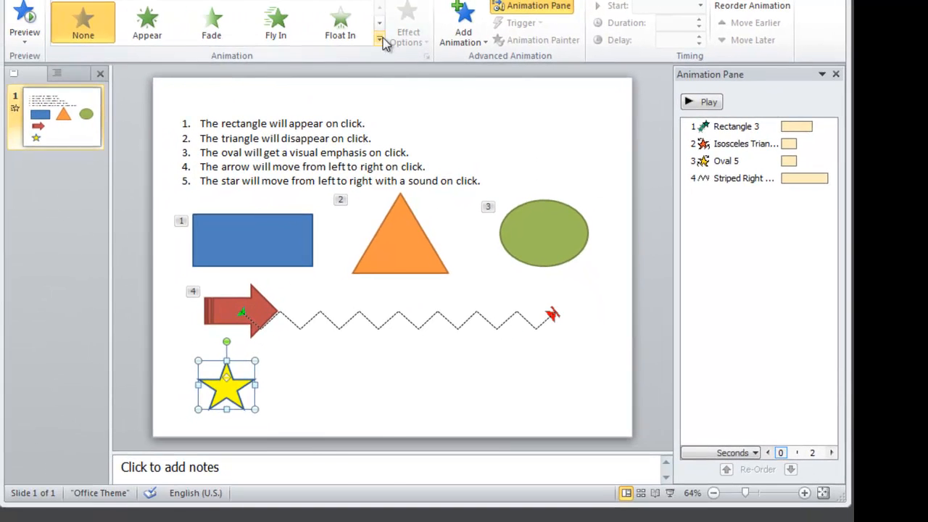
{"action": "left_click", "coordinate": [379, 40]}
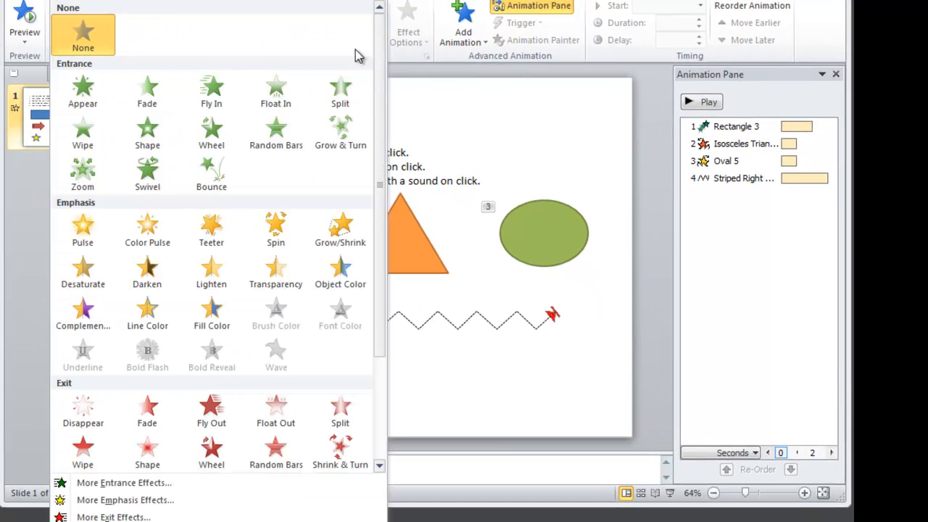
{"action": "left_click", "coordinate": [170, 521]}
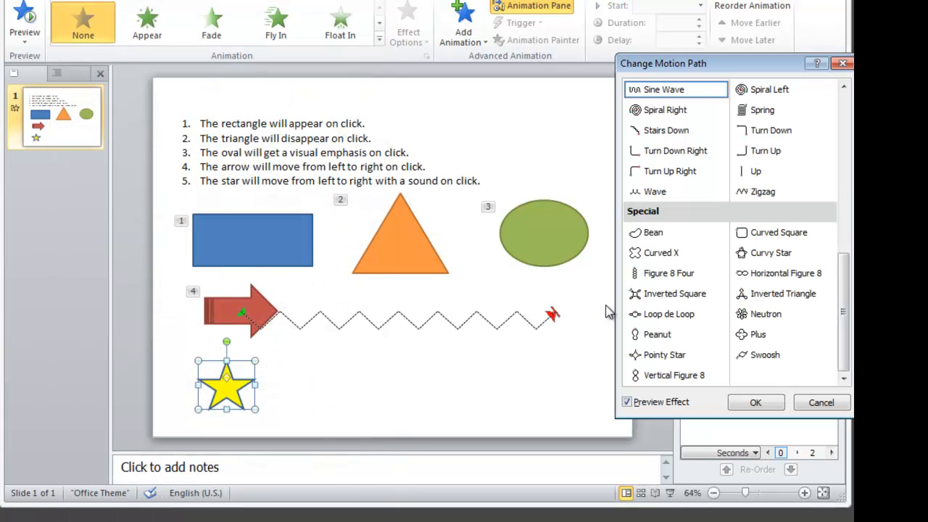
{"action": "left_click_drag", "start_coordinate": [847, 301], "coordinate": [852, 238]}
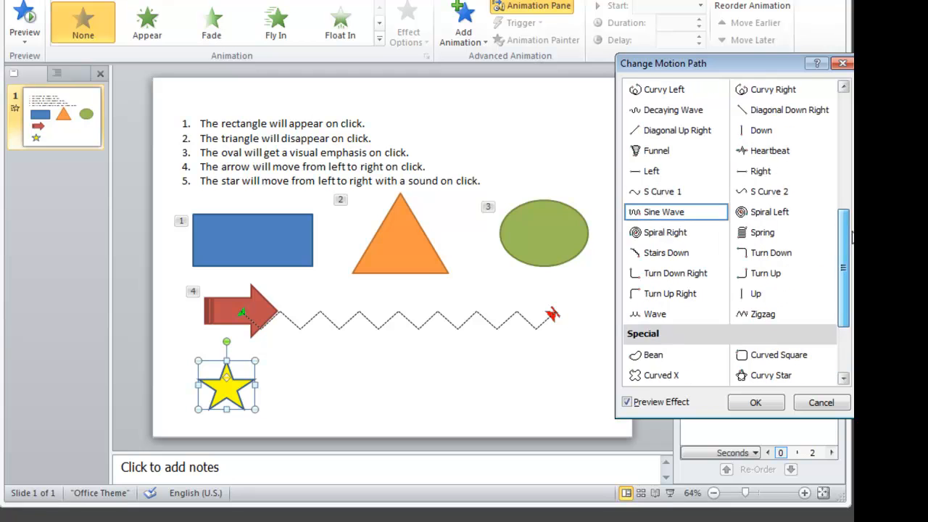
{"action": "left_click", "coordinate": [765, 177]}
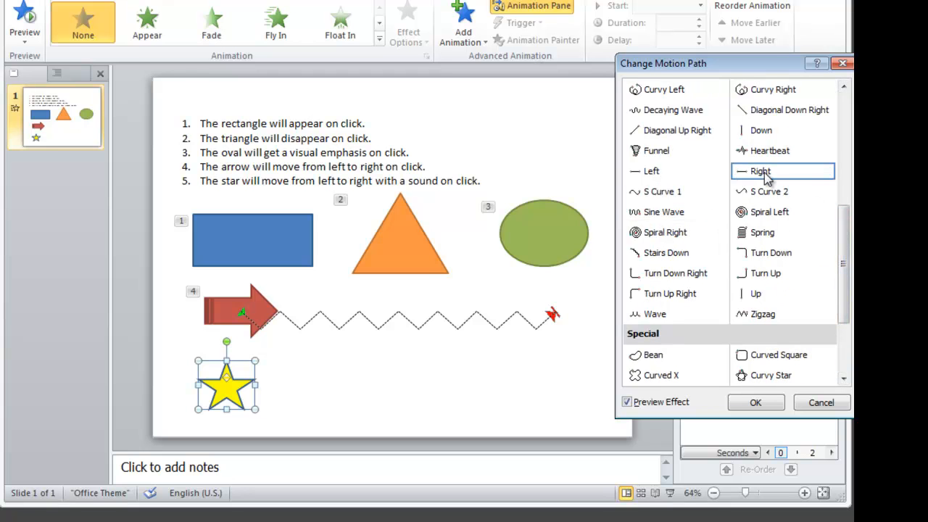
{"action": "left_click", "coordinate": [763, 402]}
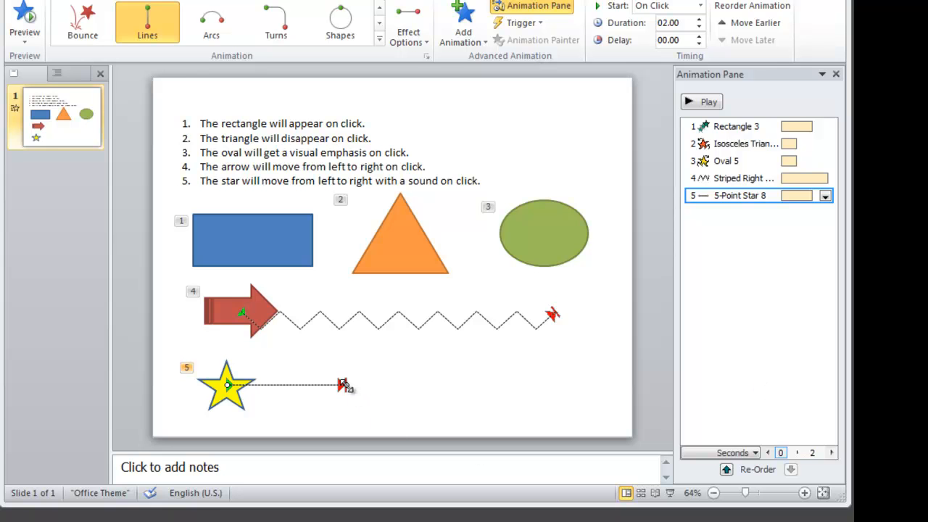